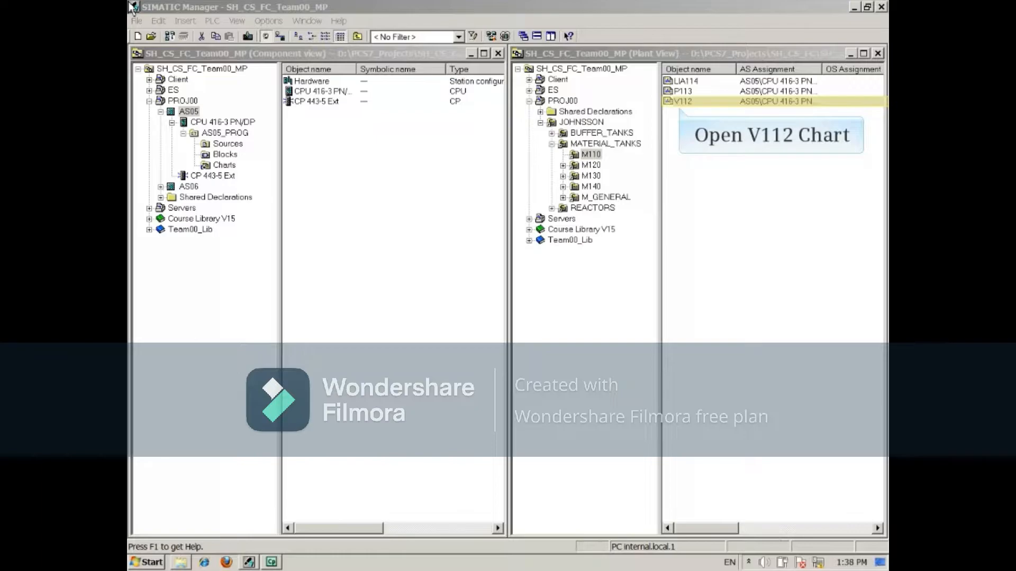
Open the V112 chart of M110 and view the CONTROL block's WinCC attributes in its operator control and monitoring settings.
{"action": "right_click", "coordinate": [670, 102]}
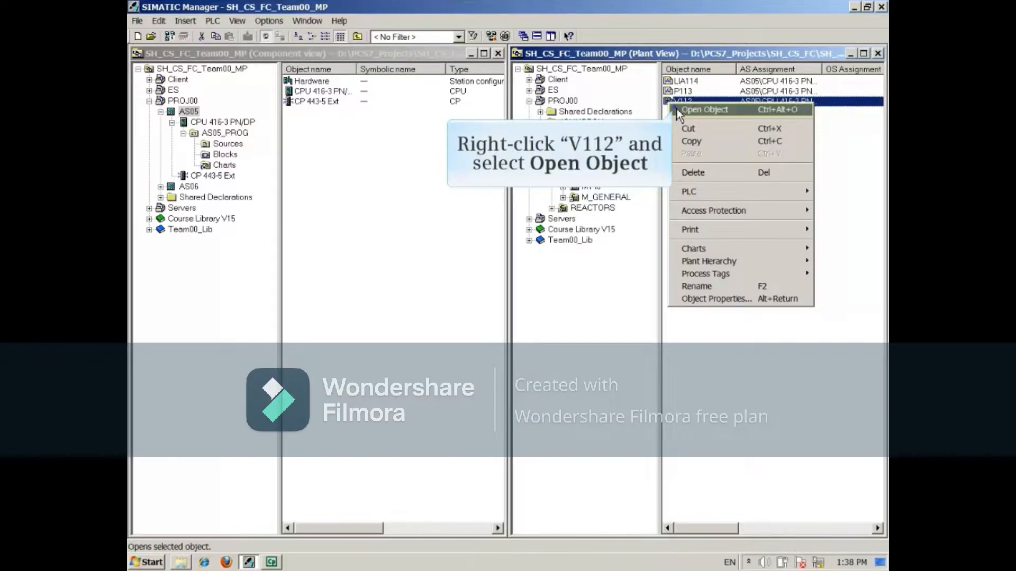
{"action": "left_click", "coordinate": [677, 109]}
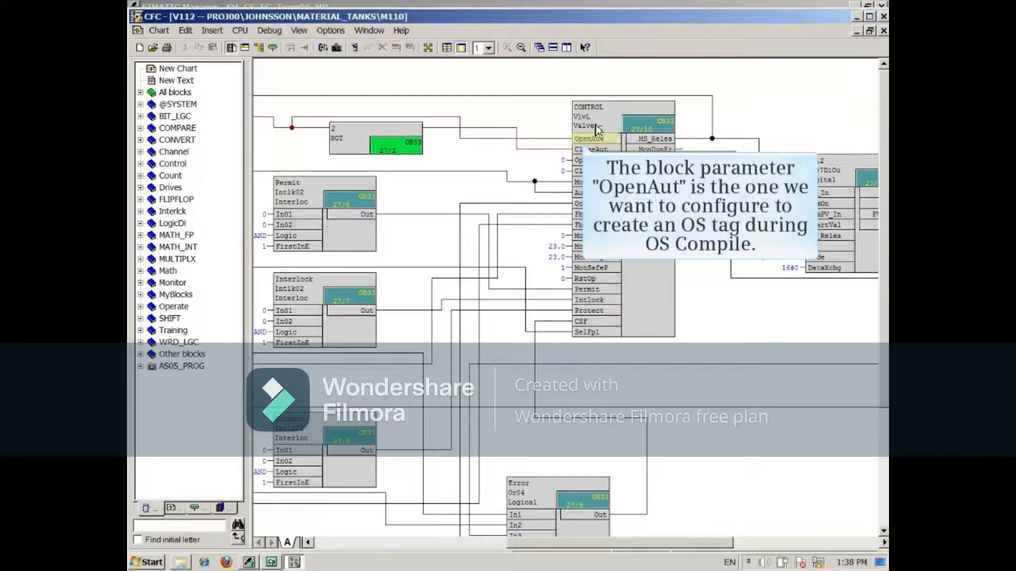
{"action": "right_click", "coordinate": [588, 140]}
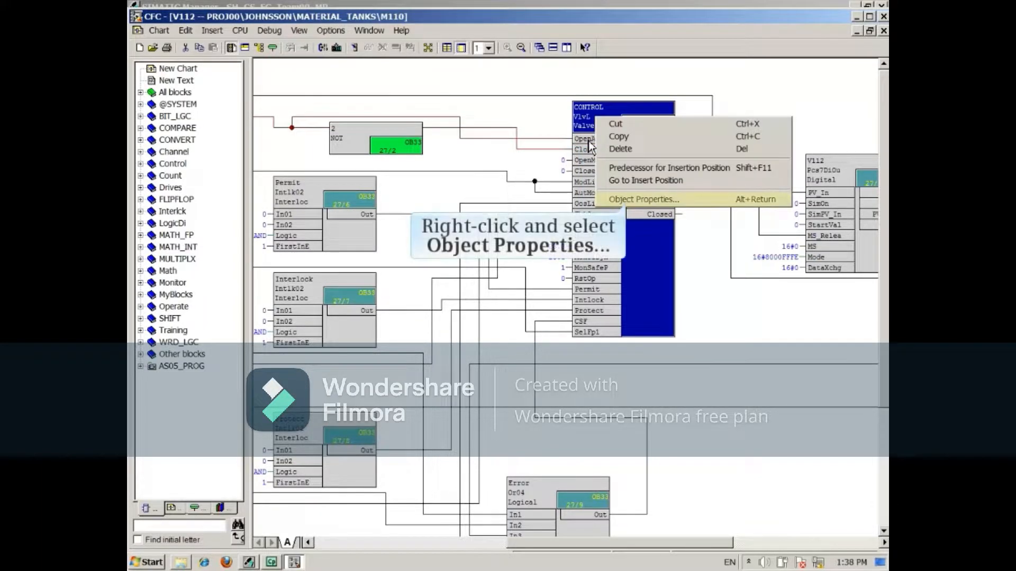
{"action": "left_click", "coordinate": [636, 200]}
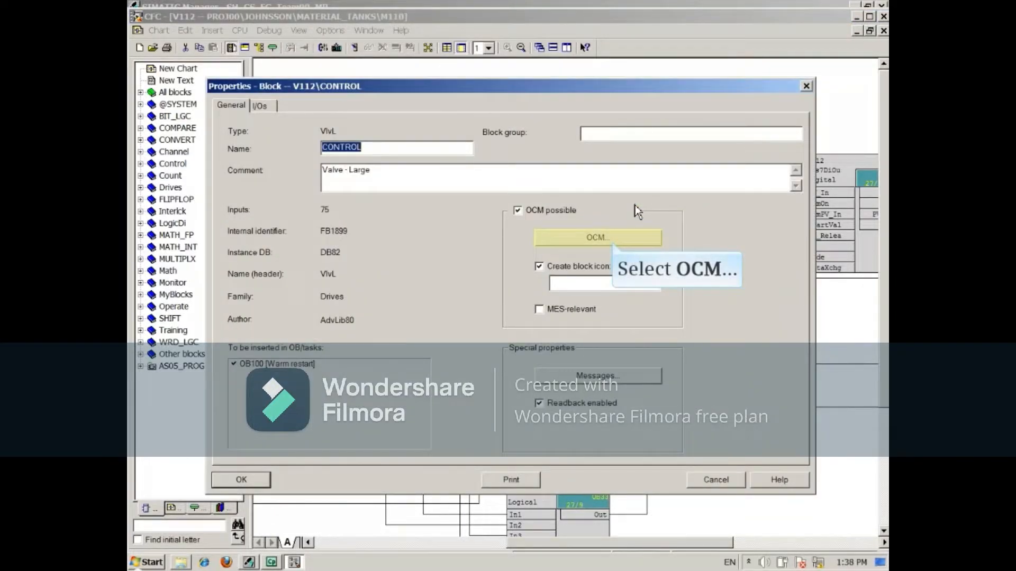
{"action": "left_click", "coordinate": [600, 238]}
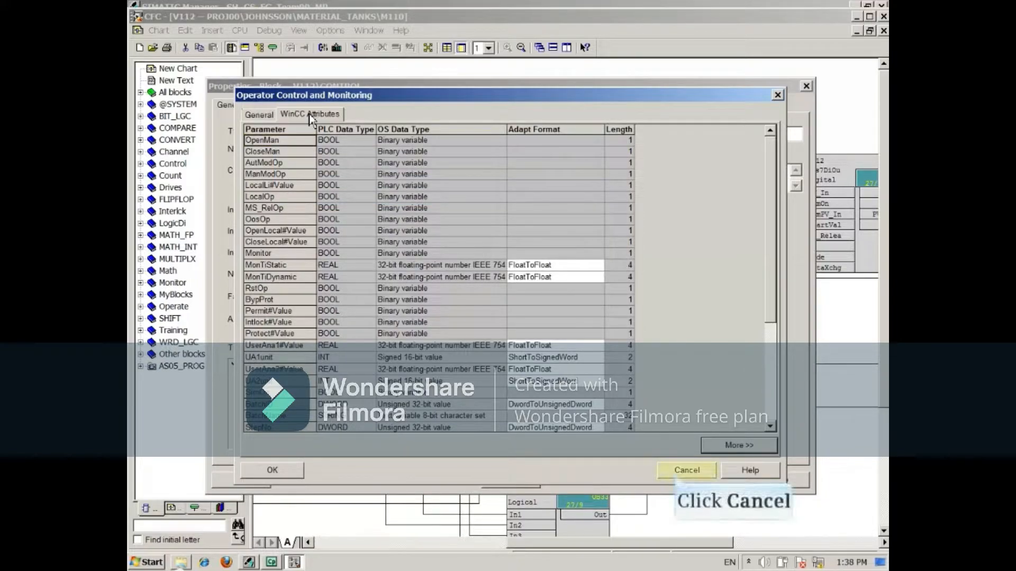
Dismiss the CONTROL block's attribute and property dialogs without changes and close the V112 chart.
{"action": "left_click", "coordinate": [687, 470]}
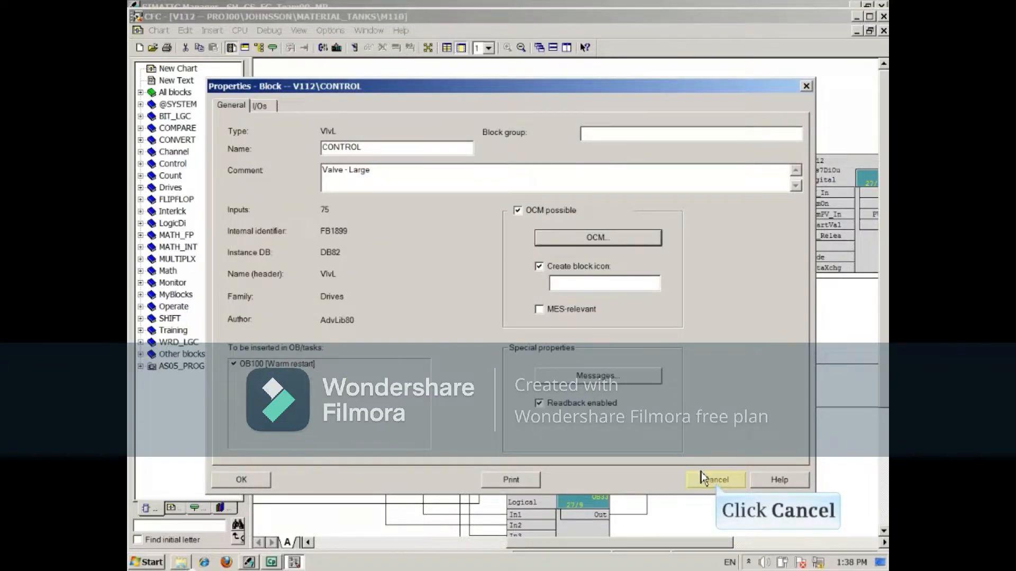
{"action": "left_click", "coordinate": [702, 476]}
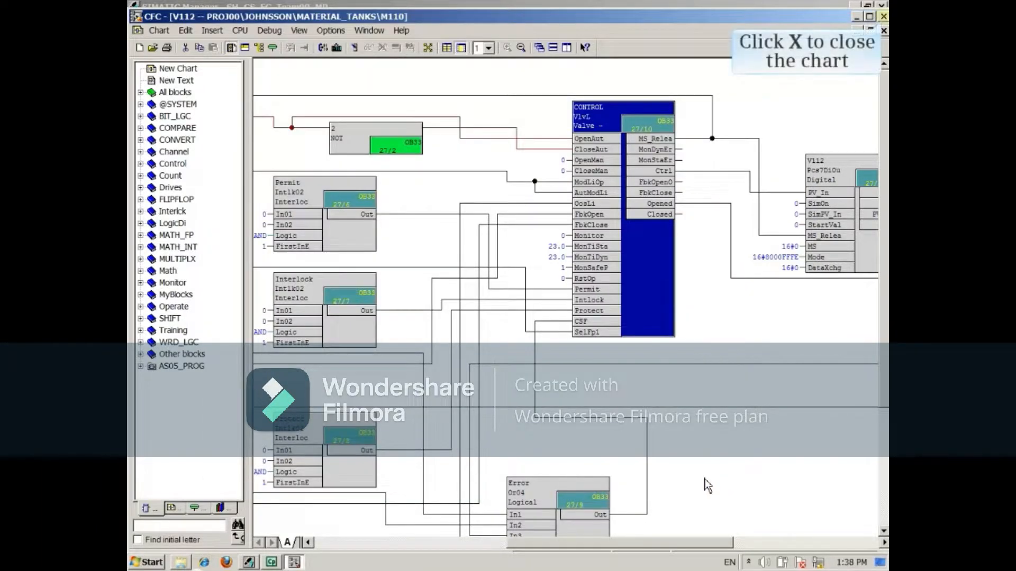
{"action": "left_click", "coordinate": [883, 16]}
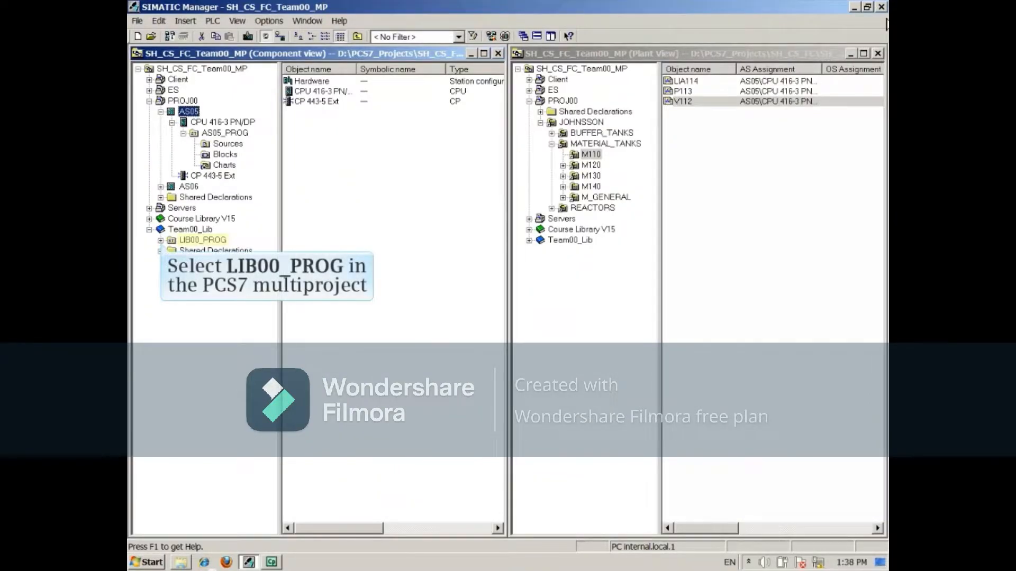
Open block FB1899 (VlvL) from the LIB00_PROG blocks of Team00_Lib, acknowledging the block protection notice.
{"action": "left_click", "coordinate": [161, 241]}
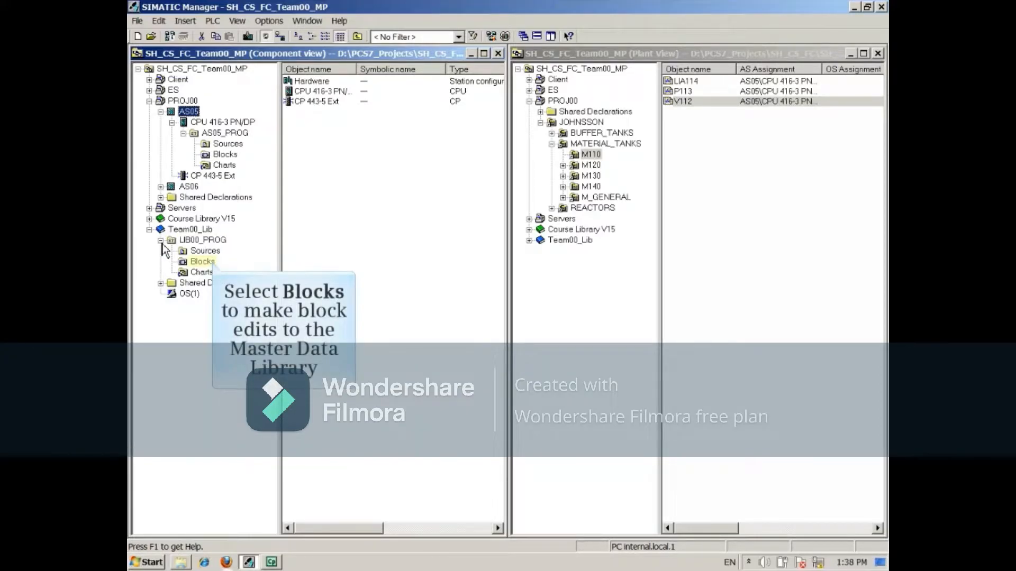
{"action": "left_click", "coordinate": [214, 263]}
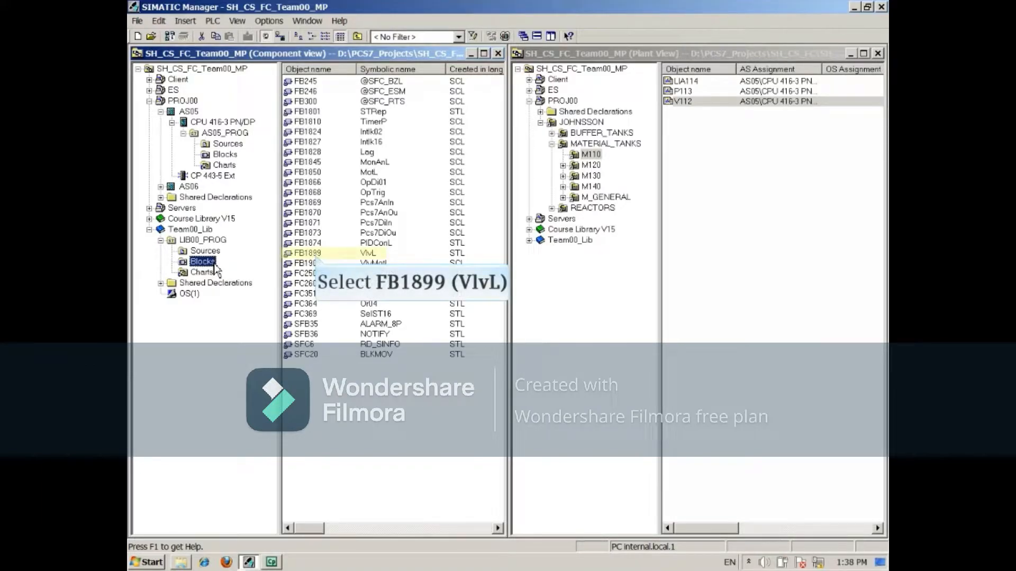
{"action": "right_click", "coordinate": [314, 256]}
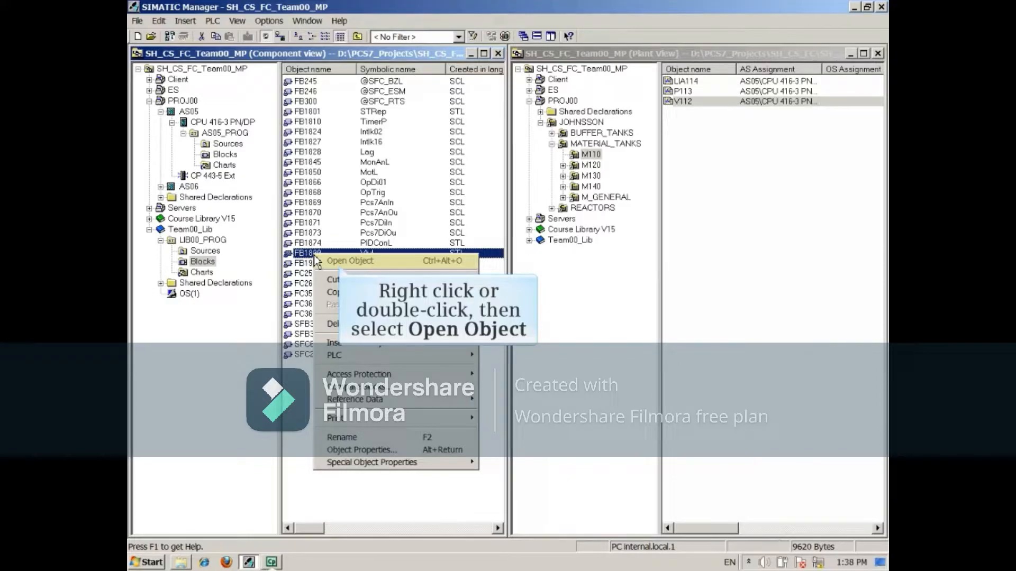
{"action": "left_click", "coordinate": [323, 259]}
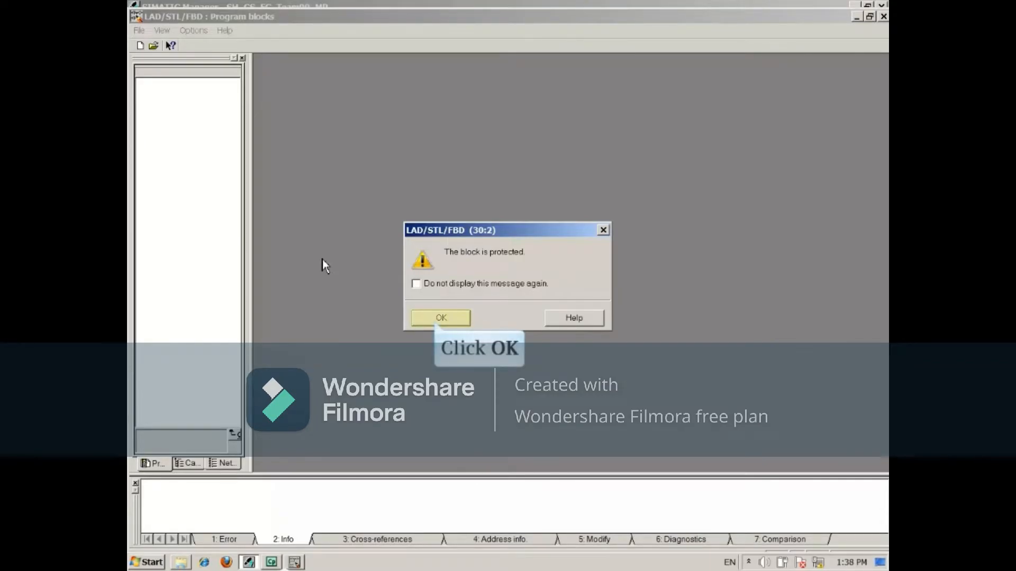
{"action": "left_click", "coordinate": [463, 322]}
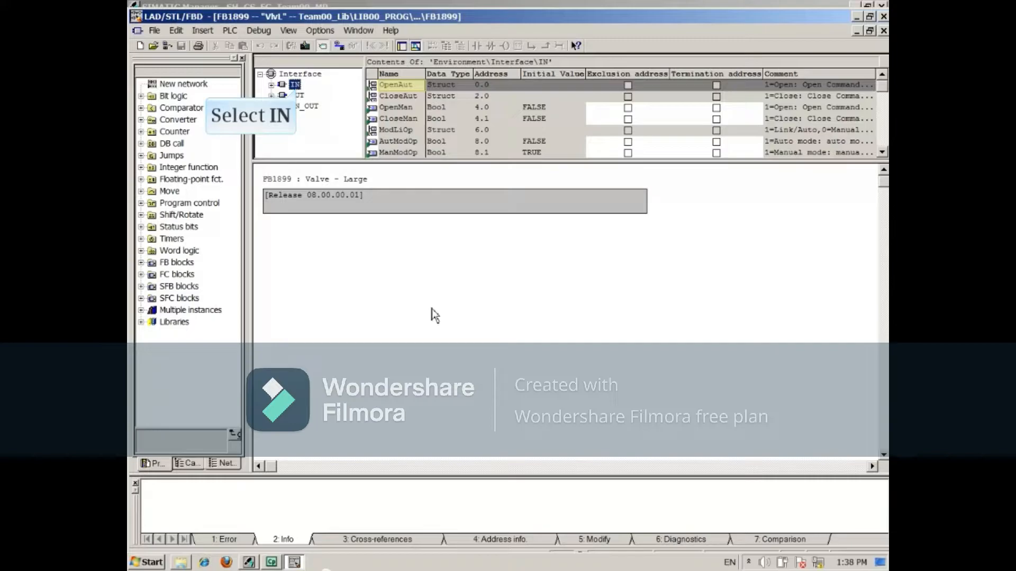
Add the attribute S7_m_c with value true to the OpenAut input parameter of FB1899.
{"action": "right_click", "coordinate": [389, 88]}
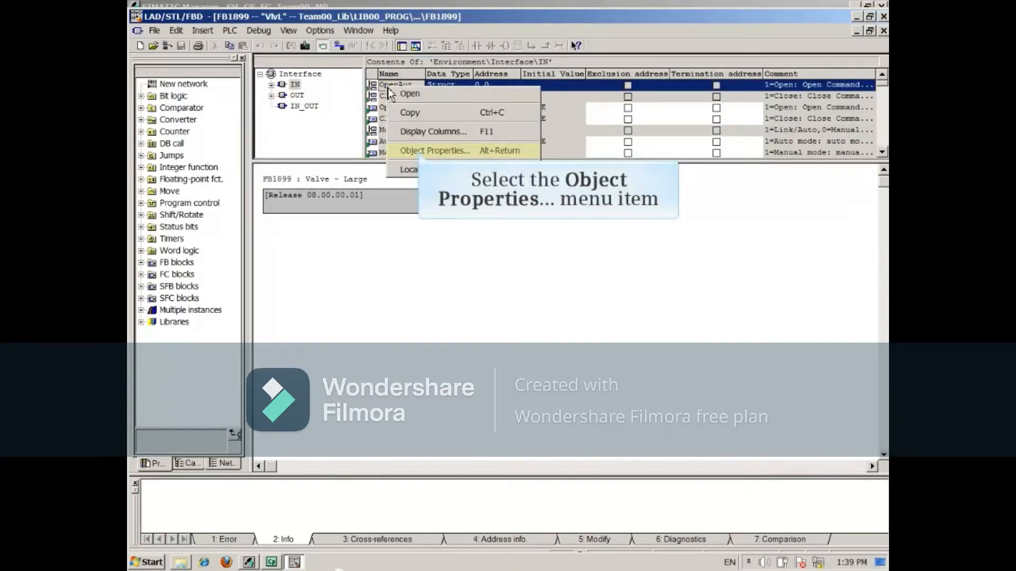
{"action": "left_click", "coordinate": [423, 151]}
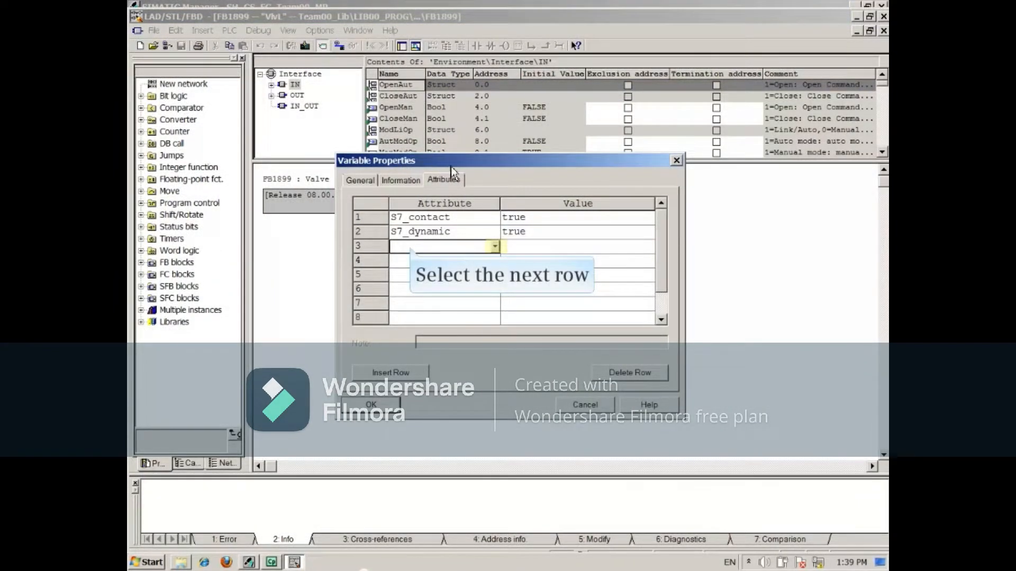
{"action": "left_click", "coordinate": [472, 251]}
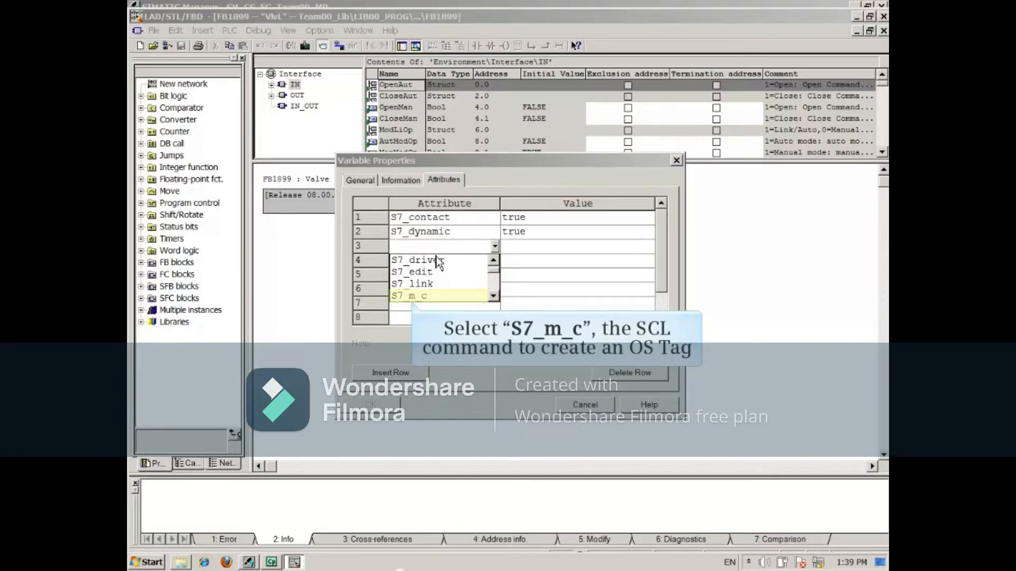
{"action": "left_click", "coordinate": [423, 295]}
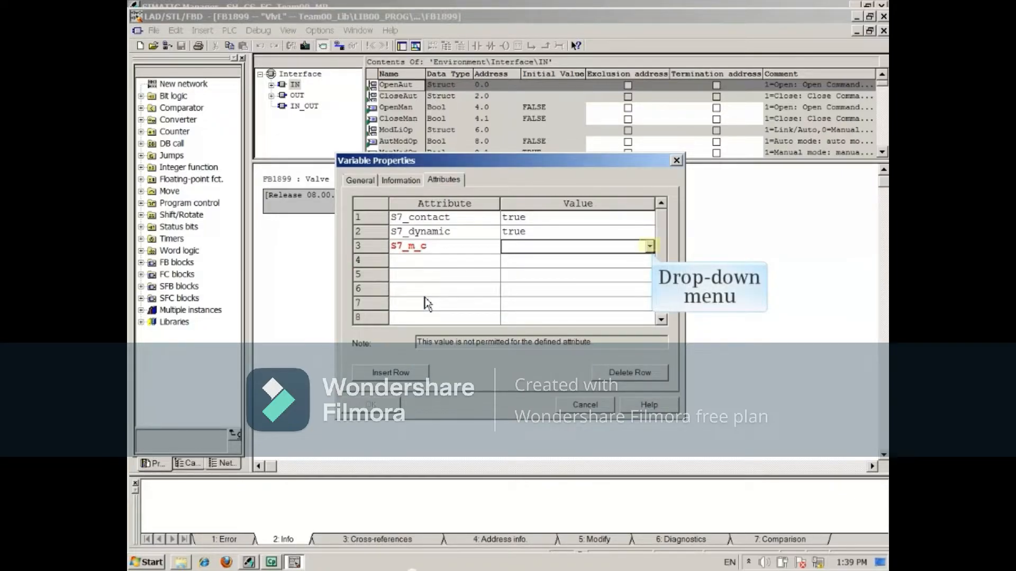
{"action": "left_click", "coordinate": [650, 247]}
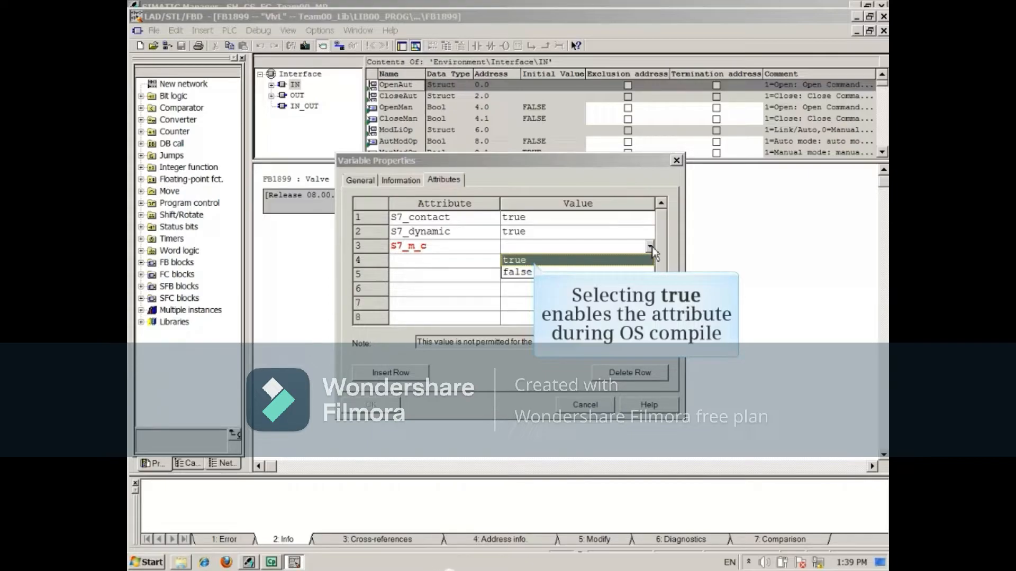
{"action": "left_click", "coordinate": [645, 262]}
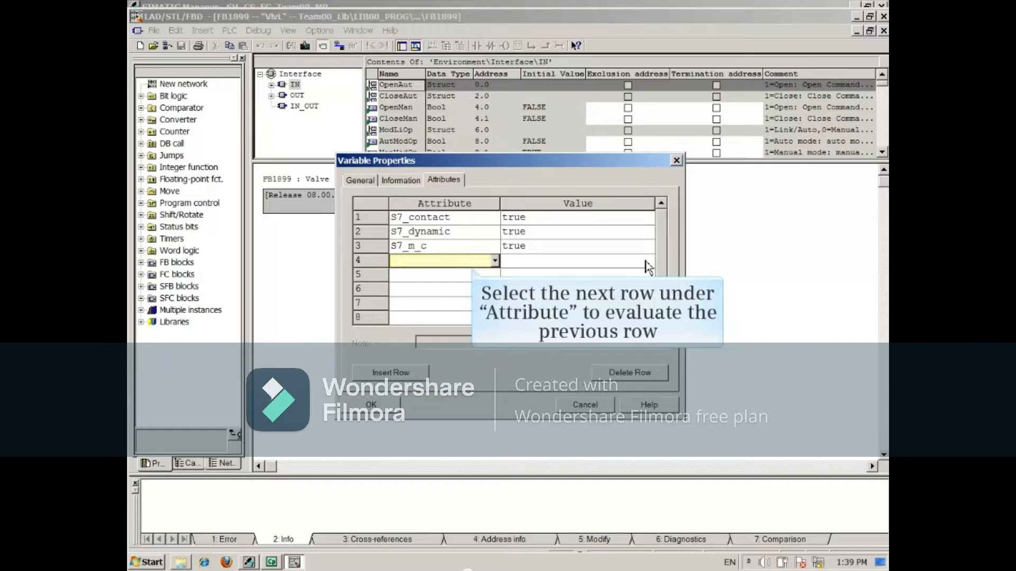
Add the attribute S7_xm_c with value "Value,true;" to OpenAut, and save and close the FB1899 block.
{"action": "left_click", "coordinate": [453, 262]}
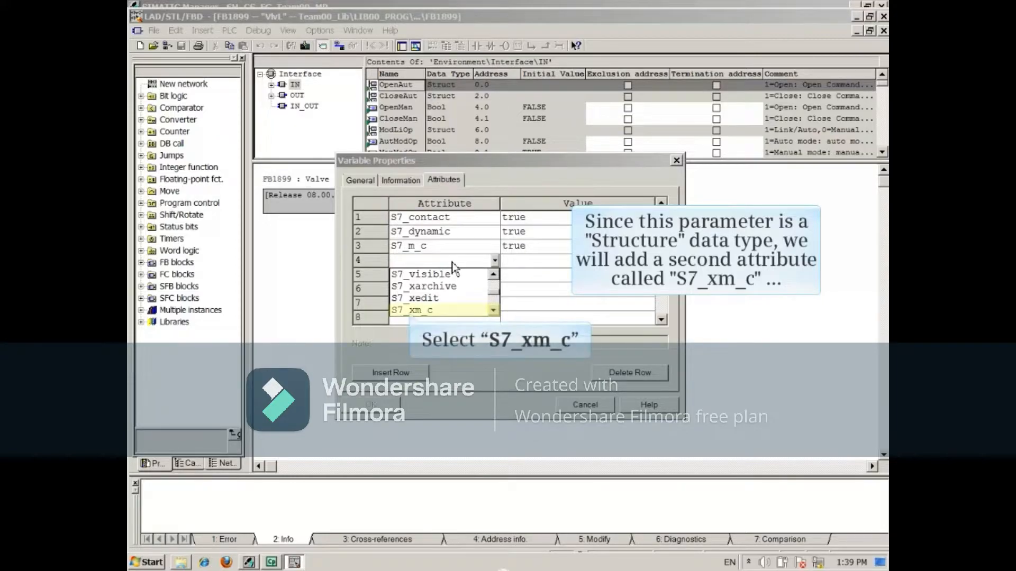
{"action": "left_click", "coordinate": [496, 310]}
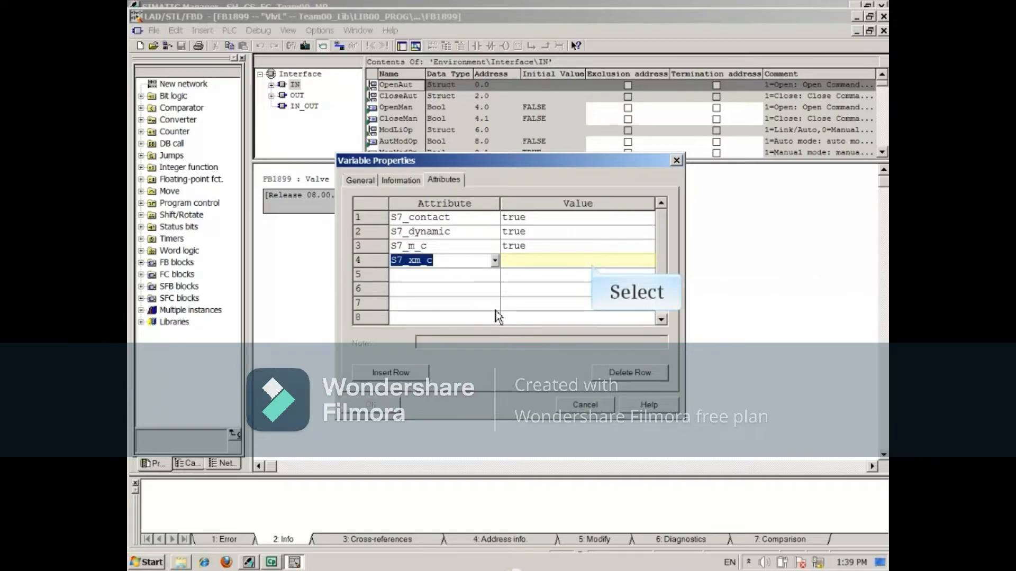
{"action": "left_click", "coordinate": [581, 261]}
{"action": "type", "text": "Value,true;"}
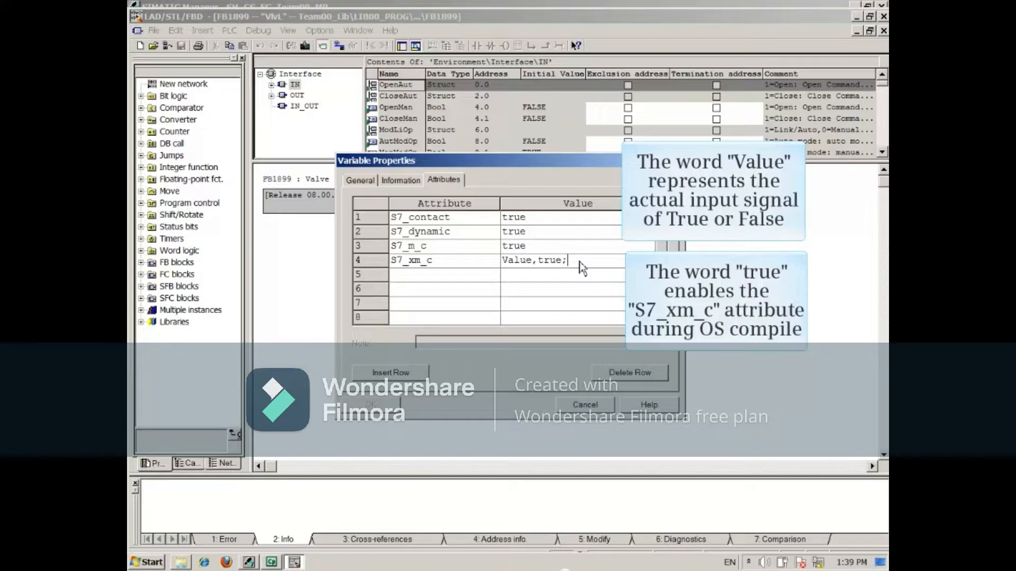
{"action": "key", "text": "Return"}
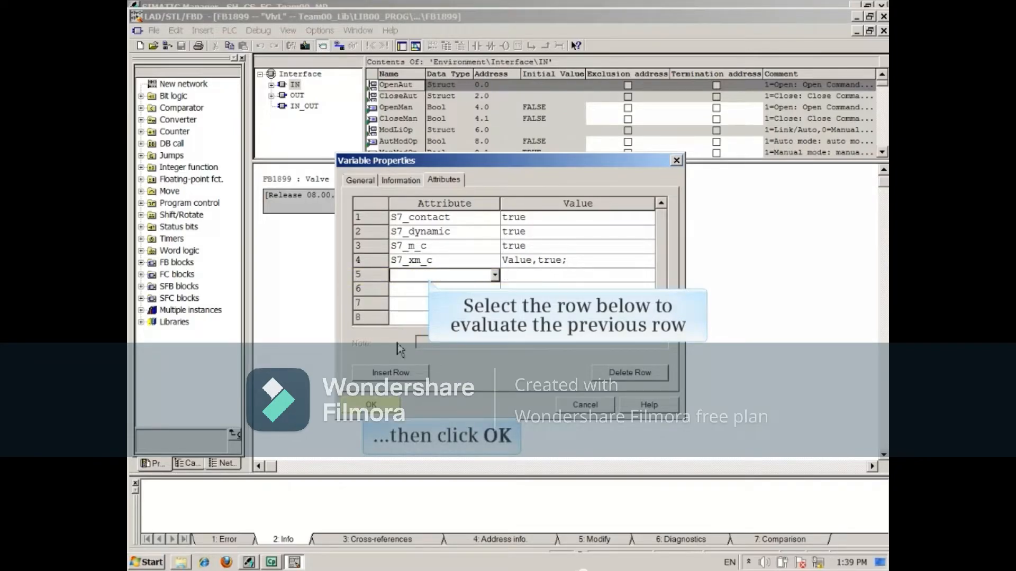
{"action": "left_click", "coordinate": [387, 410]}
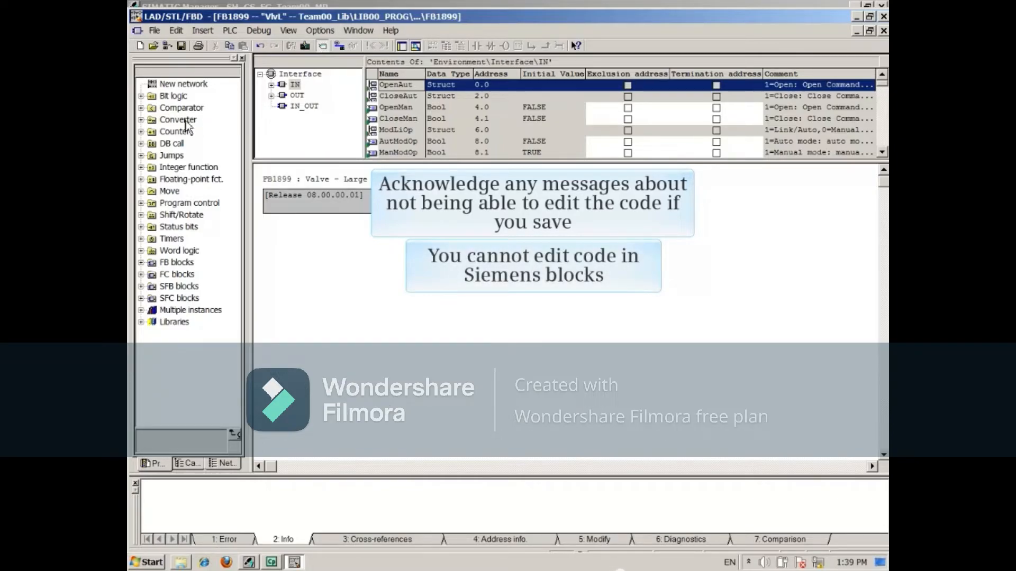
{"action": "left_click", "coordinate": [183, 47]}
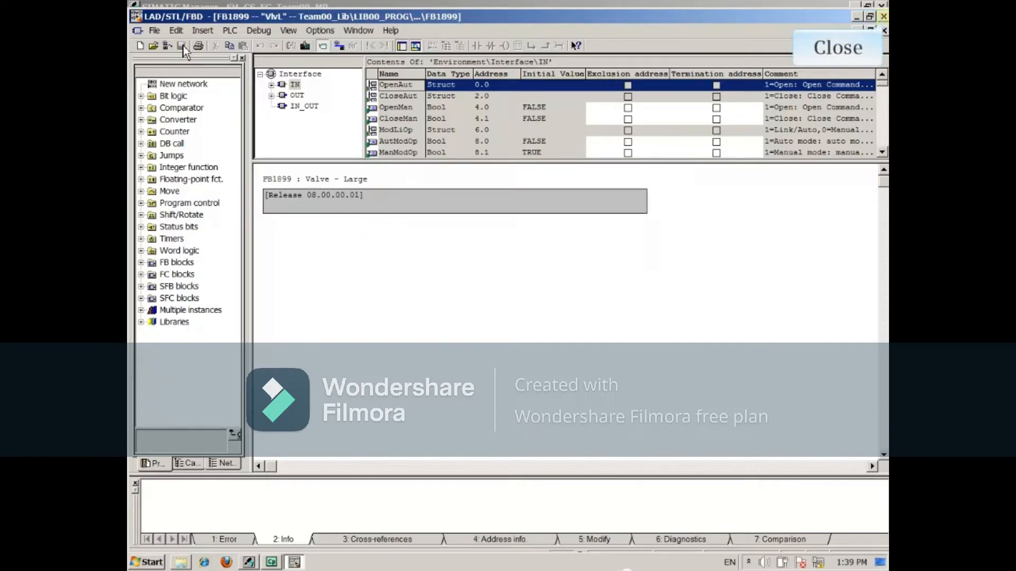
{"action": "left_click", "coordinate": [883, 17]}
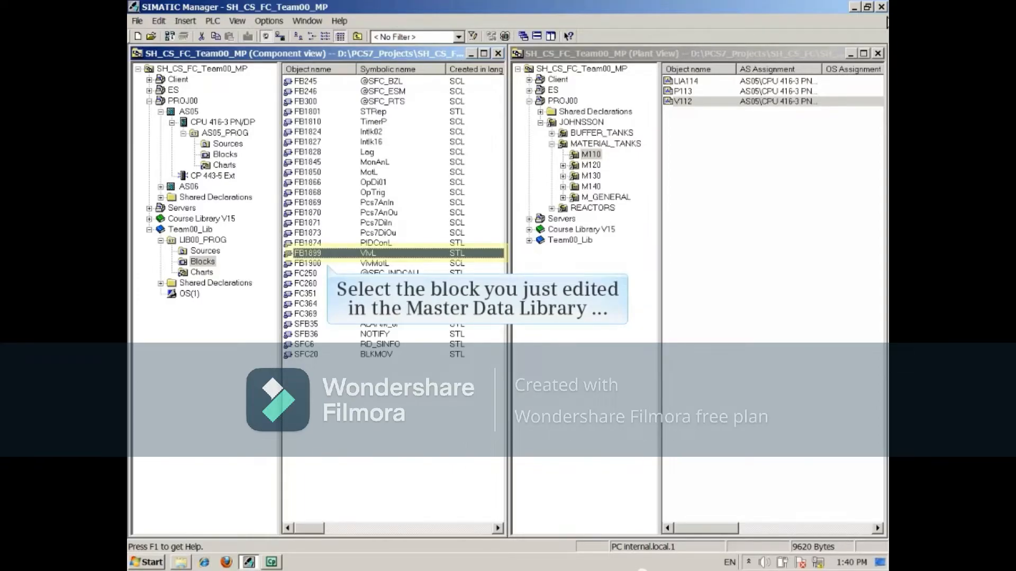
Update the VlvL block type in AS05_PROG and LIB00_PROG, checking all listed programs and declining the parameter read back.
{"action": "left_click", "coordinate": [271, 22]}
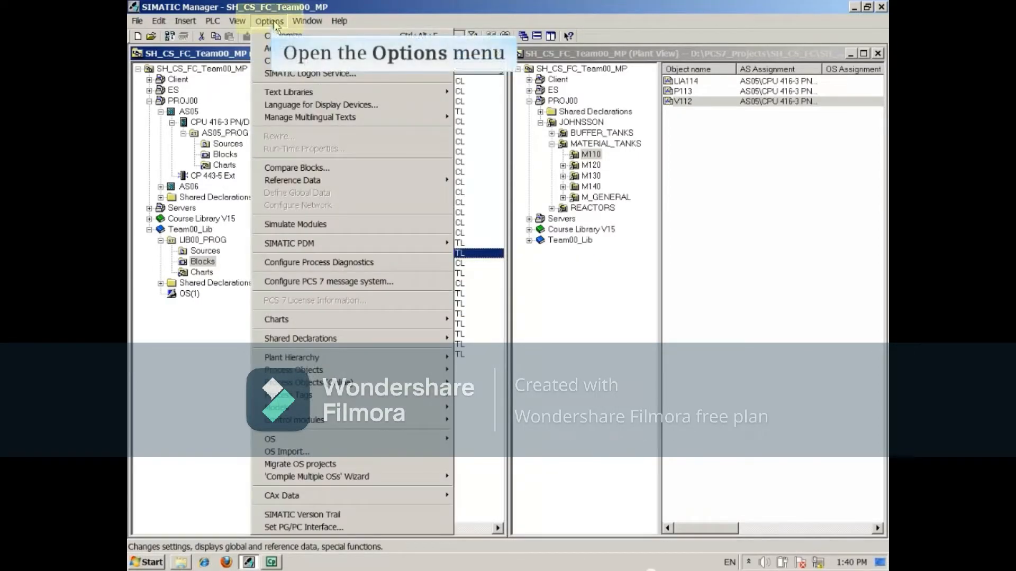
{"action": "mouse_move", "coordinate": [338, 328]}
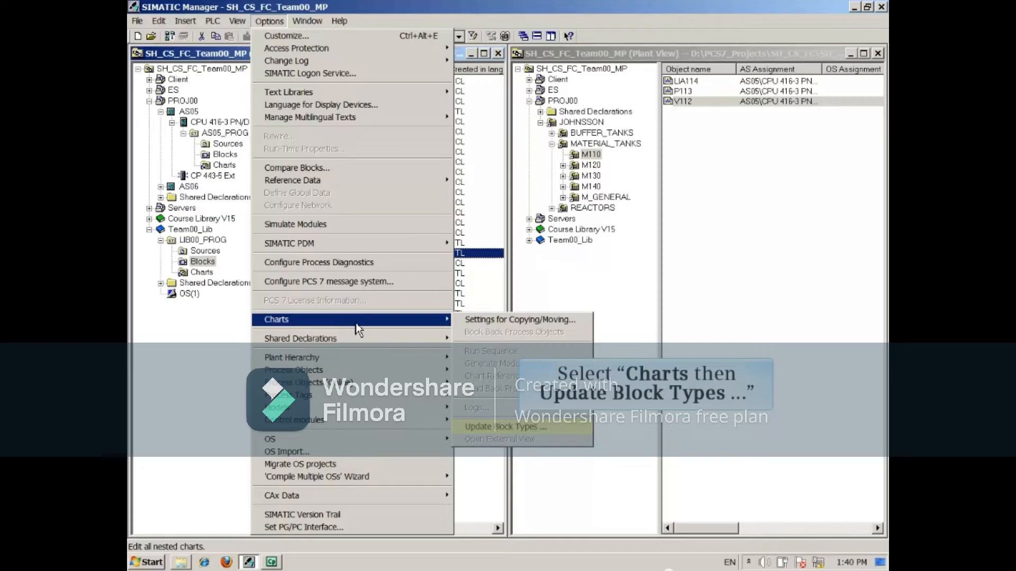
{"action": "left_click", "coordinate": [521, 427]}
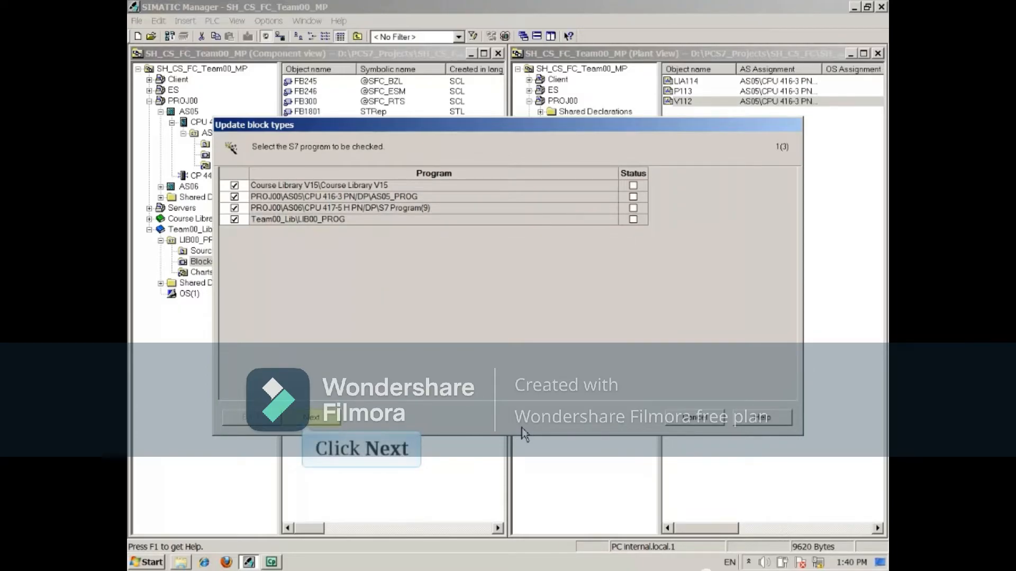
{"action": "left_click", "coordinate": [310, 421]}
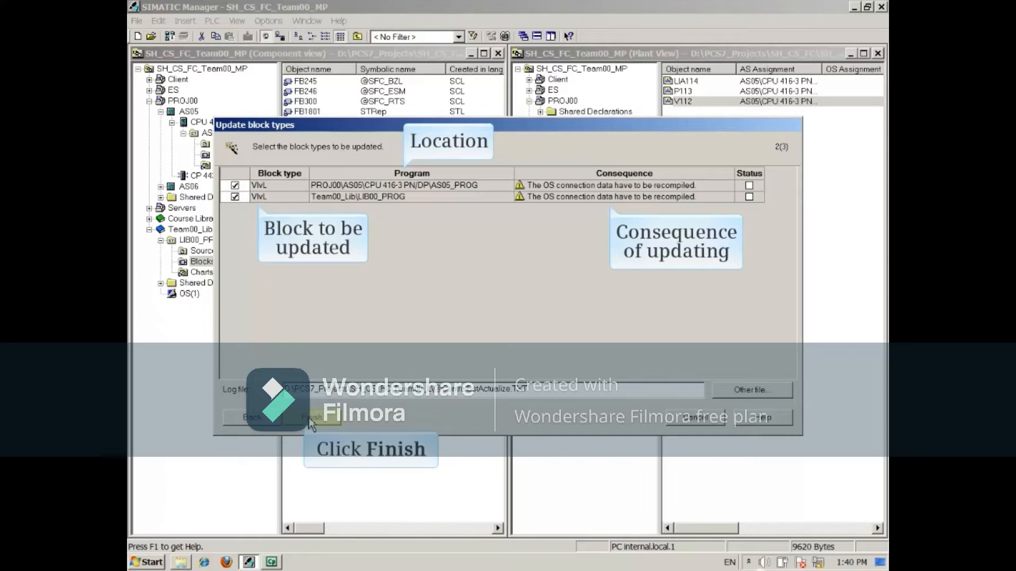
{"action": "left_click", "coordinate": [309, 422]}
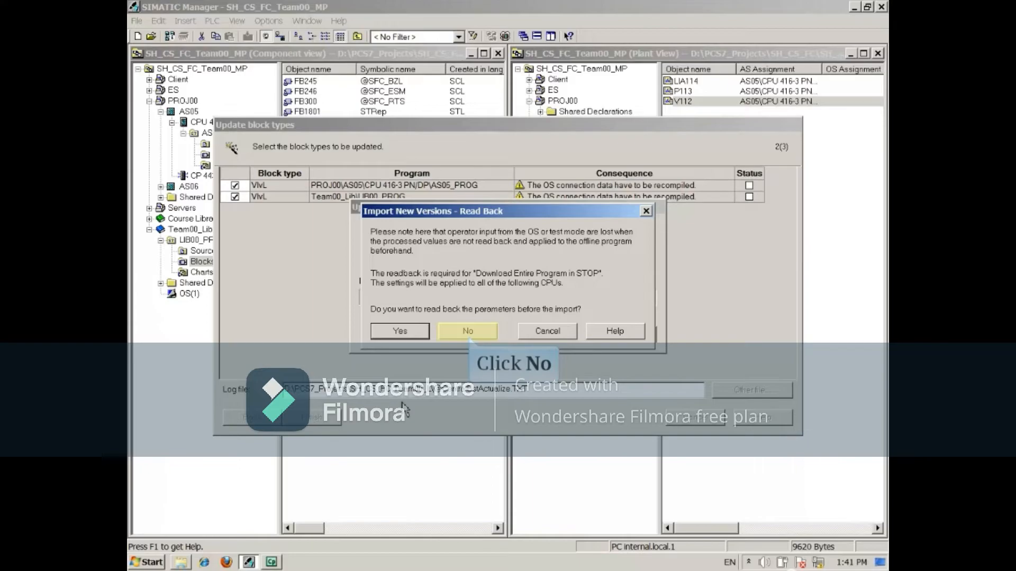
{"action": "left_click", "coordinate": [459, 332]}
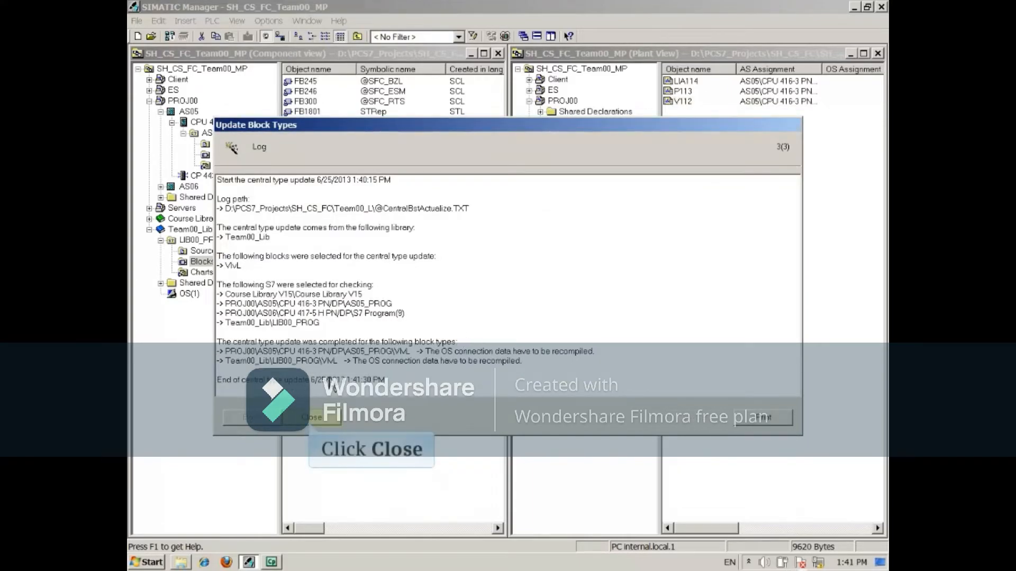
{"action": "left_click", "coordinate": [320, 424]}
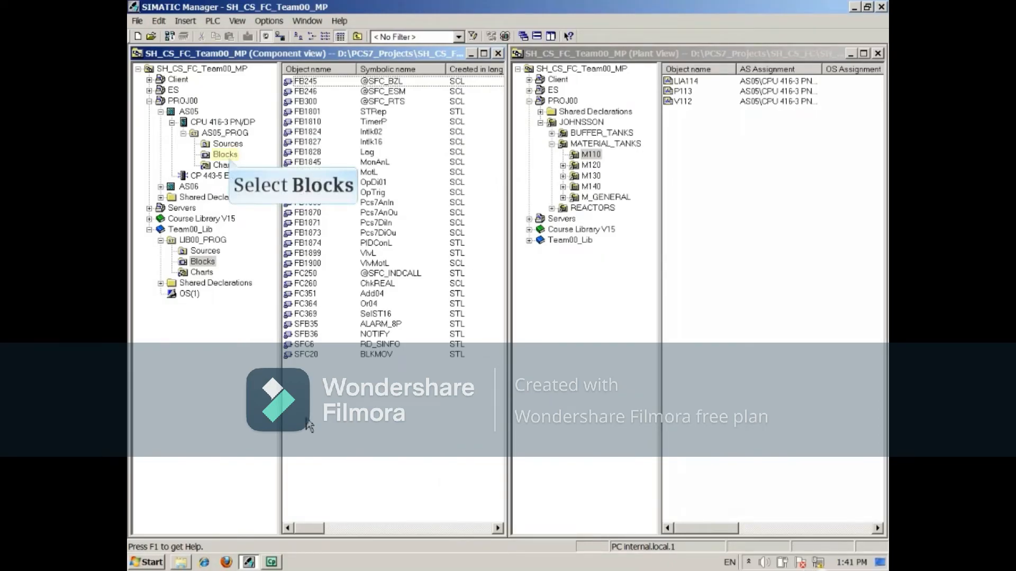
Open block FB1899 (VlvL) from the AS05_PROG blocks and check the object properties of its OpenAut input for the added attributes.
{"action": "left_click", "coordinate": [223, 156]}
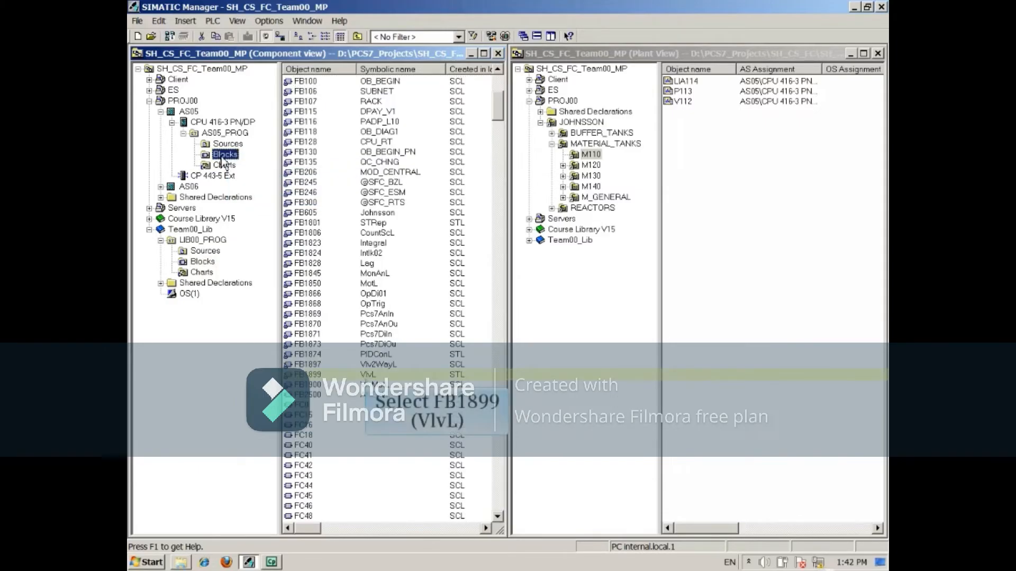
{"action": "right_click", "coordinate": [319, 379]}
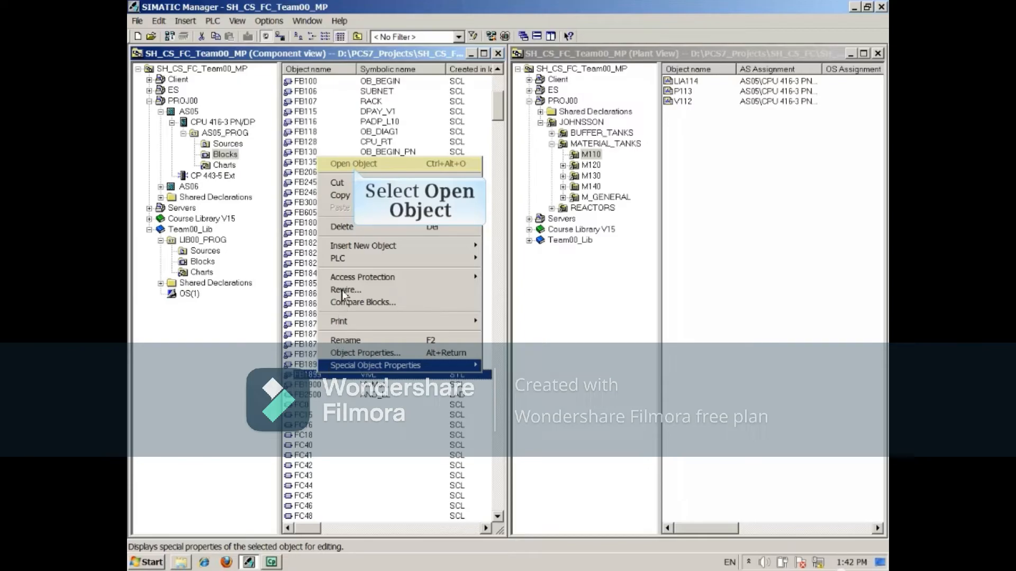
{"action": "left_click", "coordinate": [346, 165]}
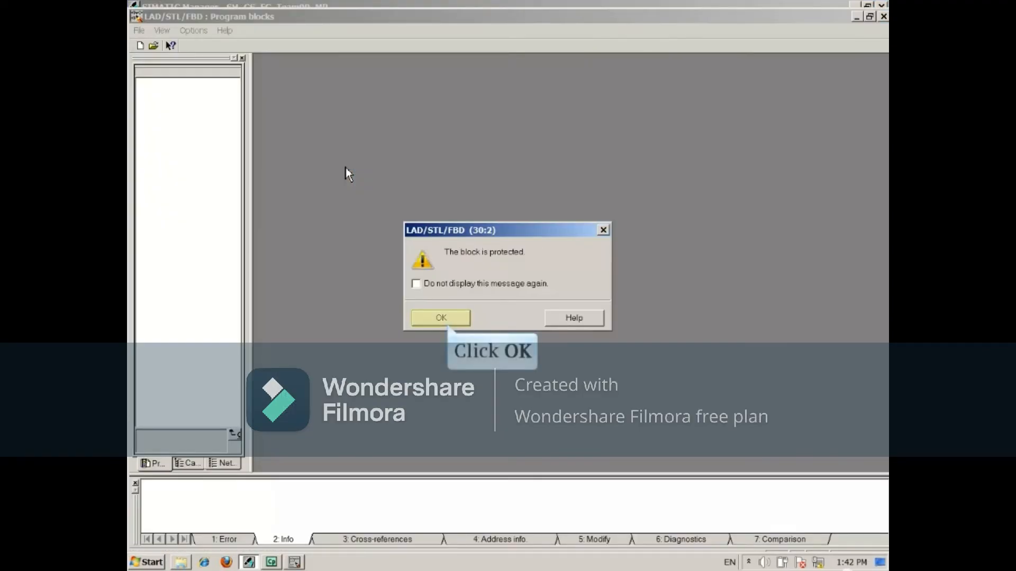
{"action": "left_click", "coordinate": [440, 318]}
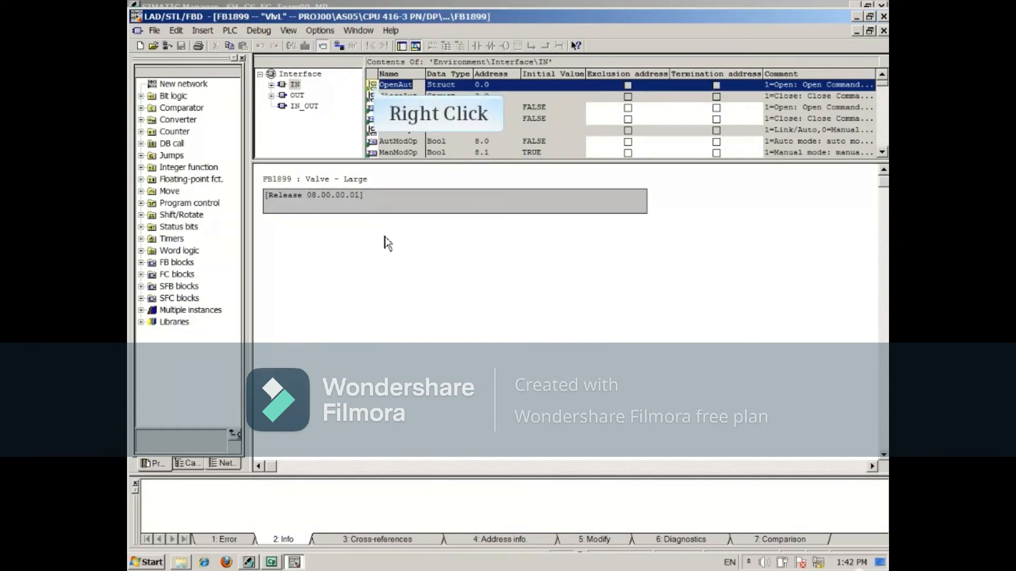
{"action": "right_click", "coordinate": [377, 93]}
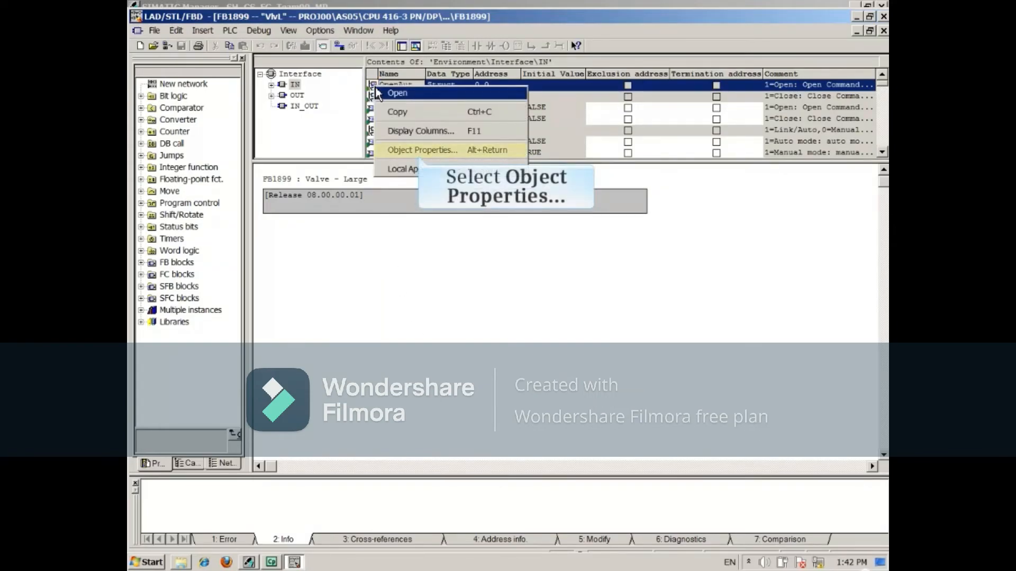
{"action": "left_click", "coordinate": [404, 150]}
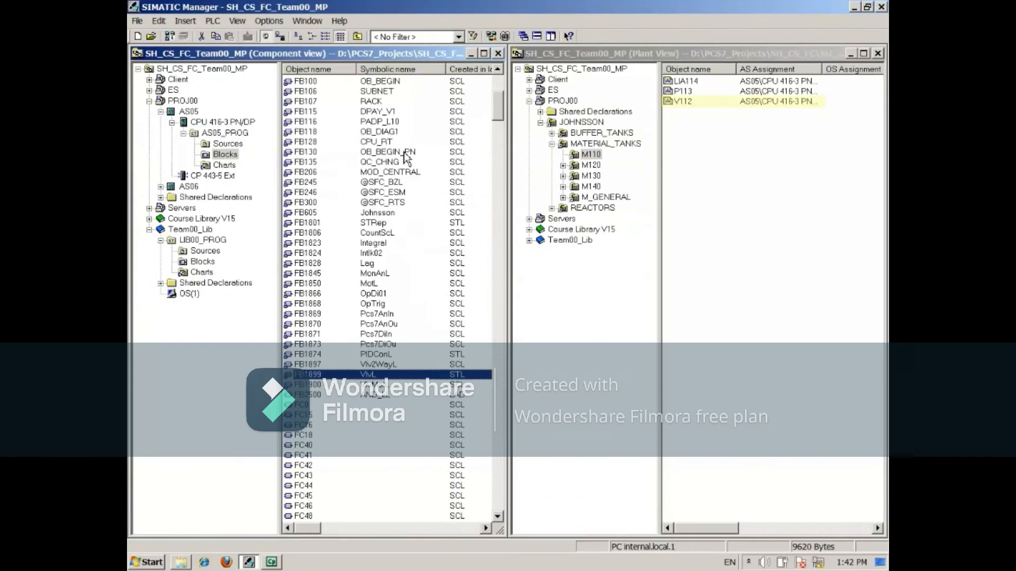
Open chart V112 in M110, check the CONTROL block's operator control and monitoring WinCC attributes for OpenAut, and close the chart without changes.
{"action": "right_click", "coordinate": [684, 104]}
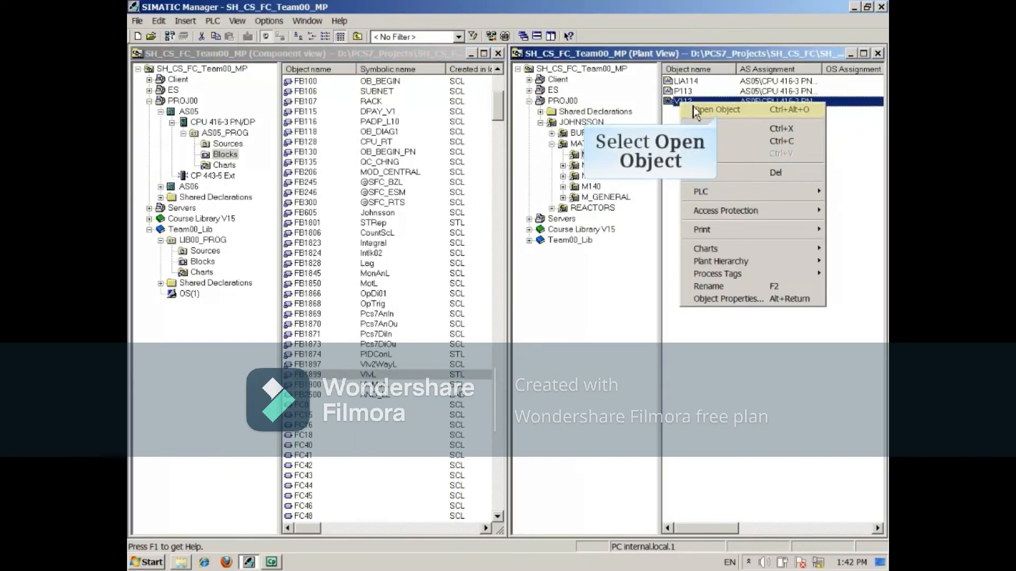
{"action": "left_click", "coordinate": [693, 109]}
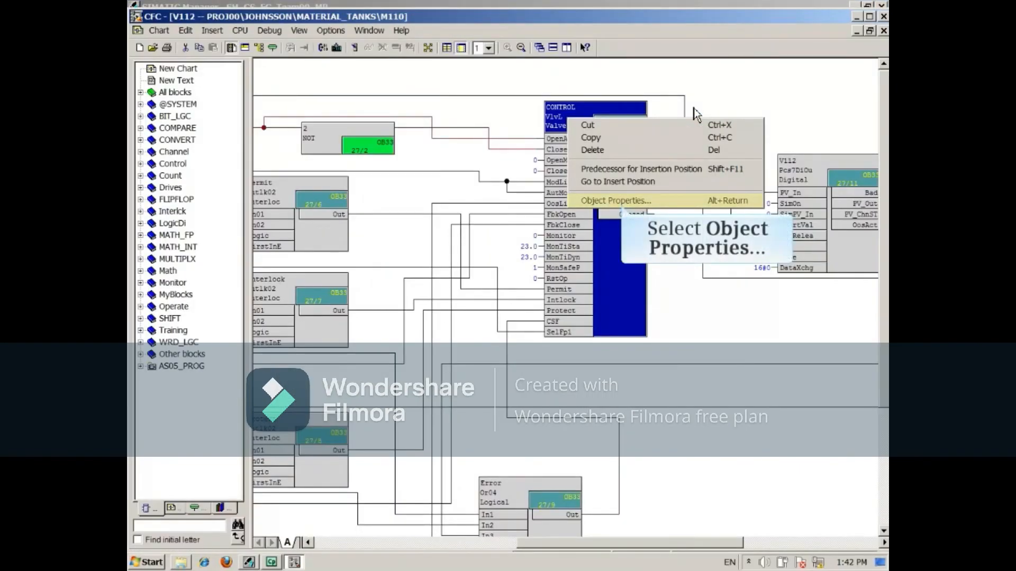
{"action": "left_click", "coordinate": [608, 201]}
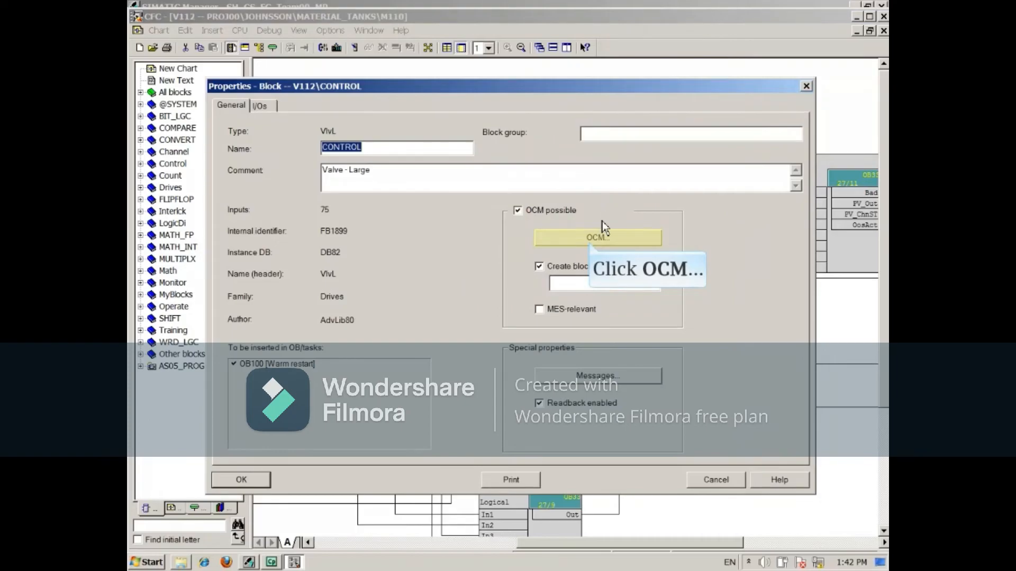
{"action": "left_click", "coordinate": [599, 237]}
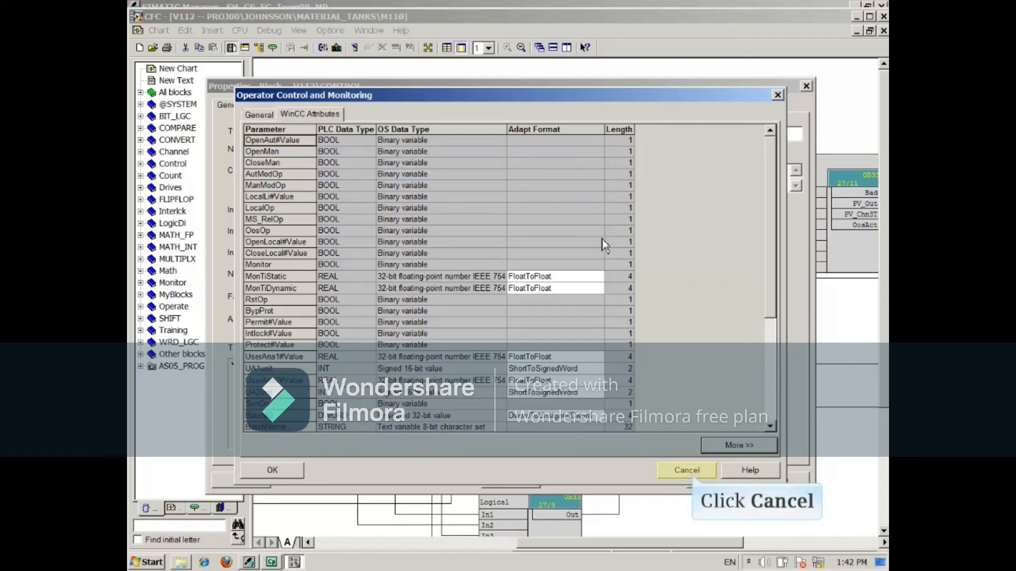
{"action": "left_click", "coordinate": [682, 470]}
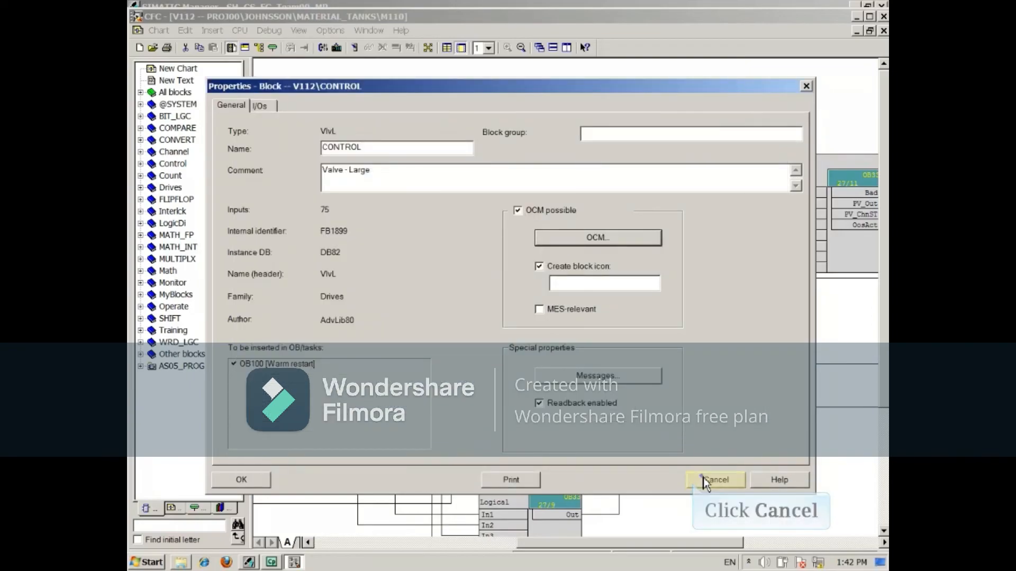
{"action": "left_click", "coordinate": [703, 478]}
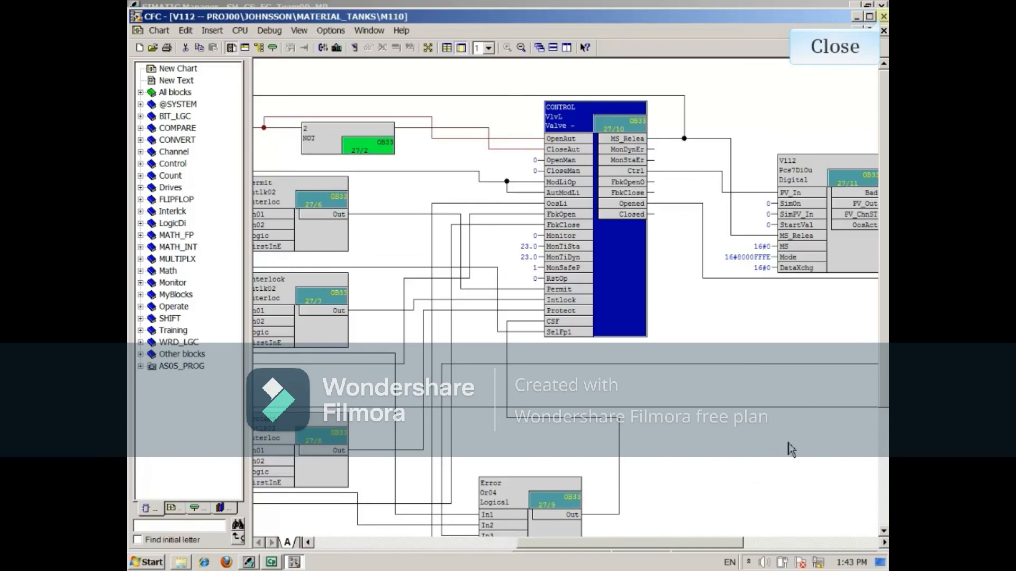
{"action": "left_click", "coordinate": [883, 18]}
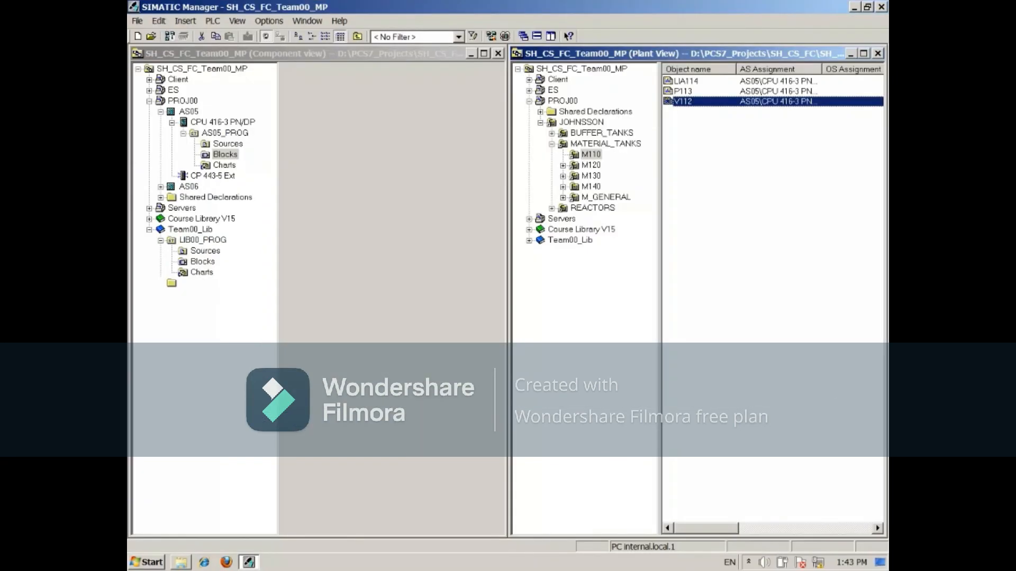